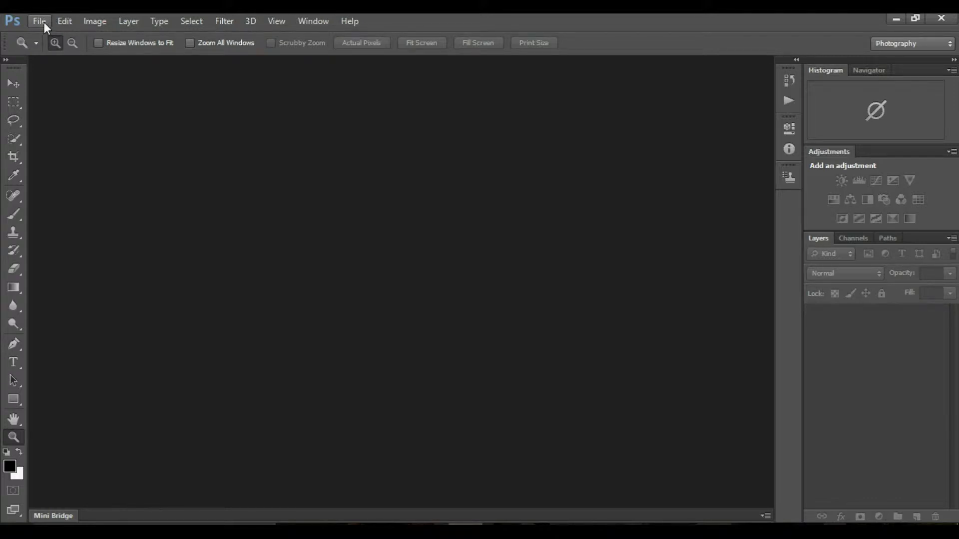
Open IMG_20171018_162141856 from the stocks folder into Camera Raw.
left_click(44, 22)
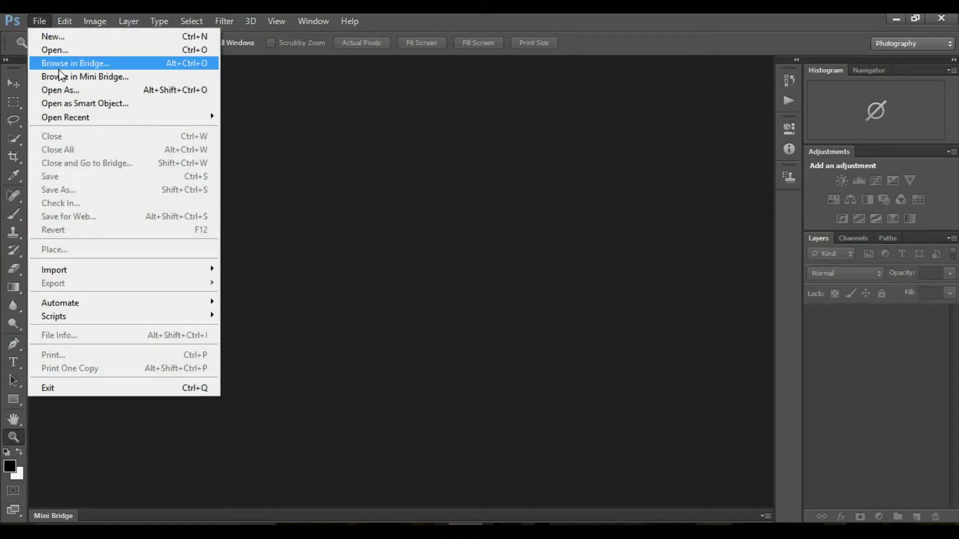
left_click(58, 52)
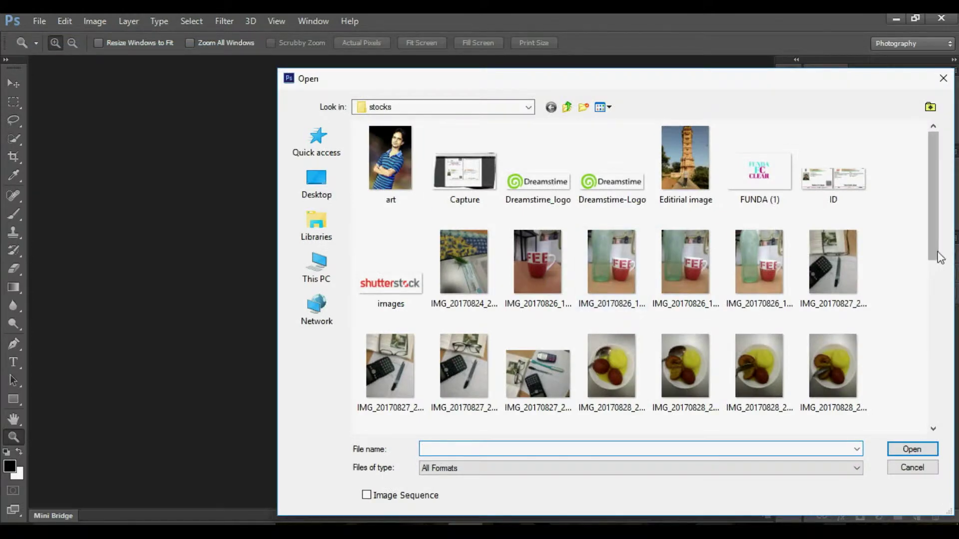
left_click_drag(933, 240, 949, 355)
scroll(799, 379, "up", 1)
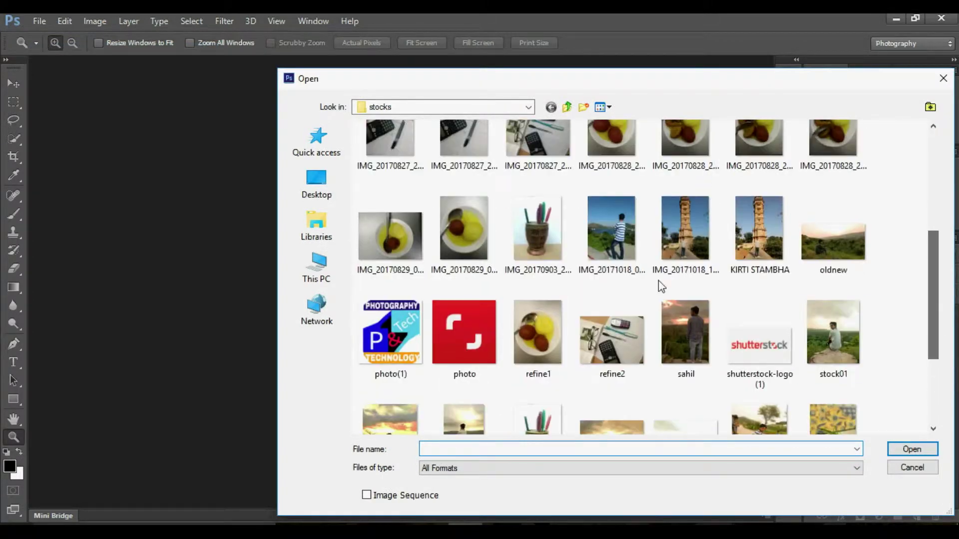
left_click(677, 248)
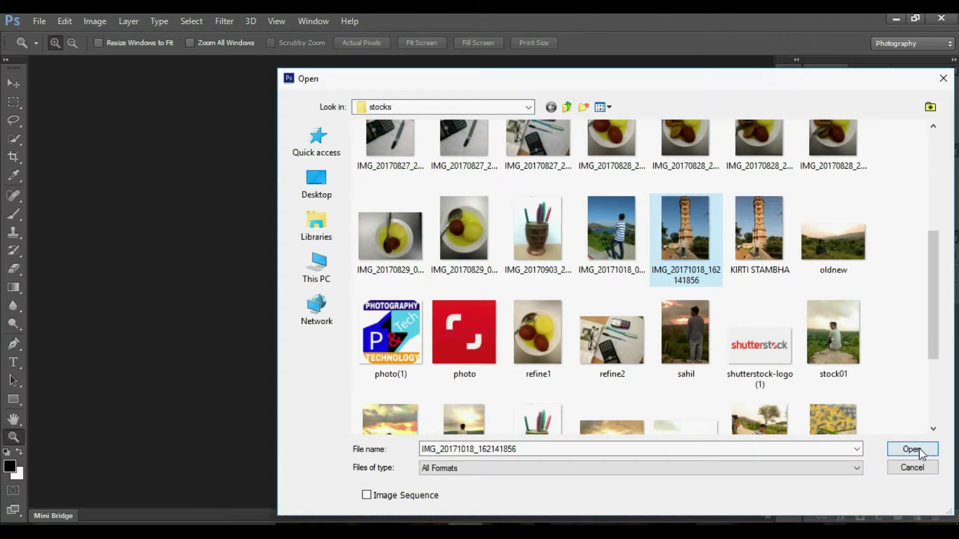
left_click(919, 448)
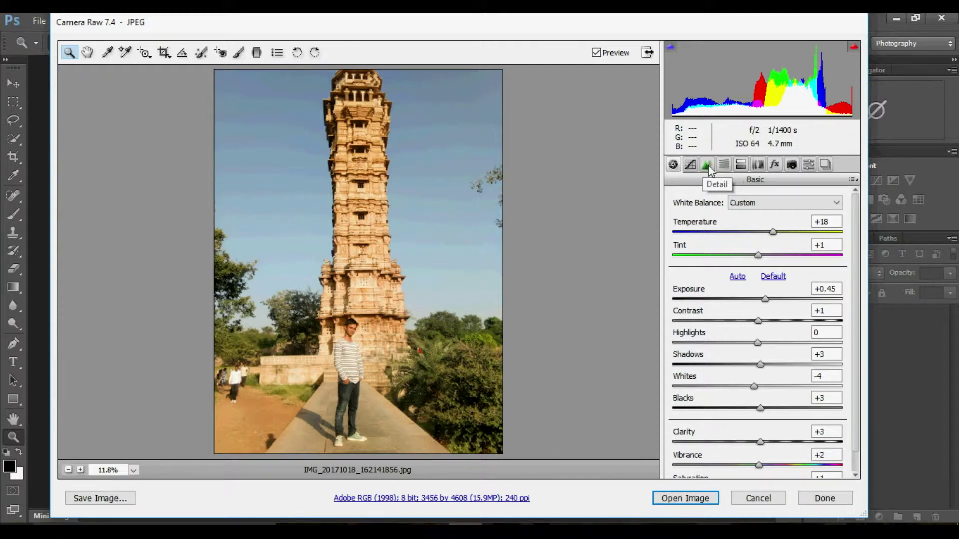
Magnify the Camera Raw preview step by step up to 100%.
left_click(81, 470)
left_click(81, 470)
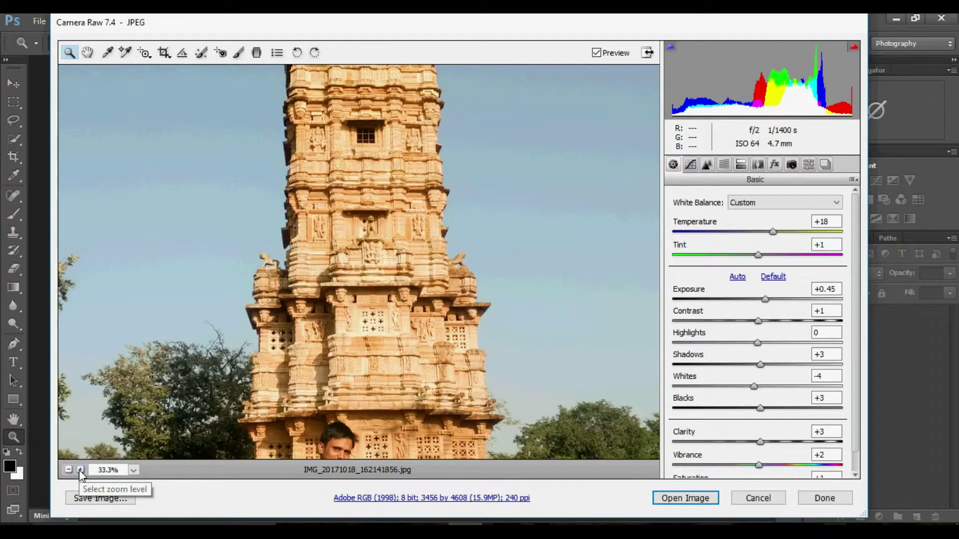
left_click(80, 470)
left_click(80, 470)
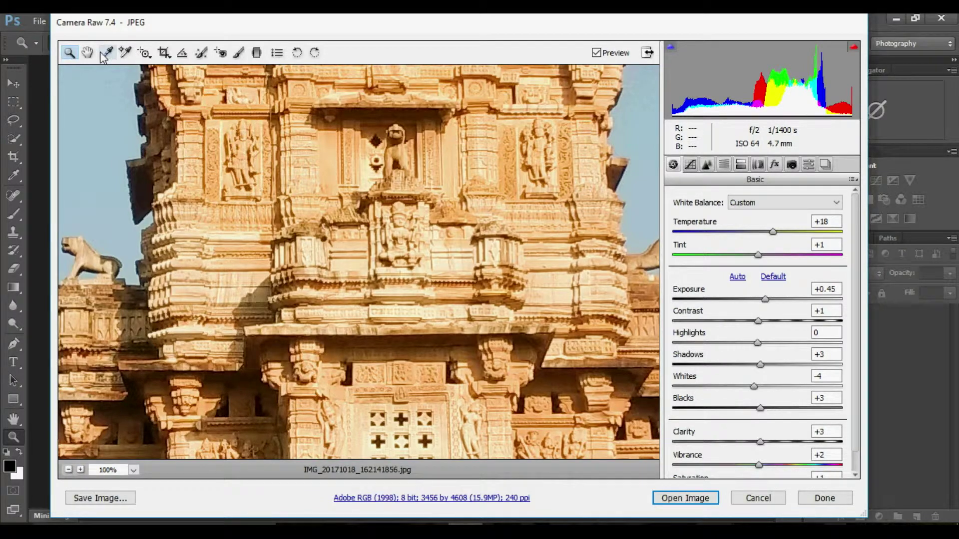
Pan the preview with the Hand tool to the man's face and shirt.
left_click(88, 52)
left_click_drag(472, 403, 469, 243)
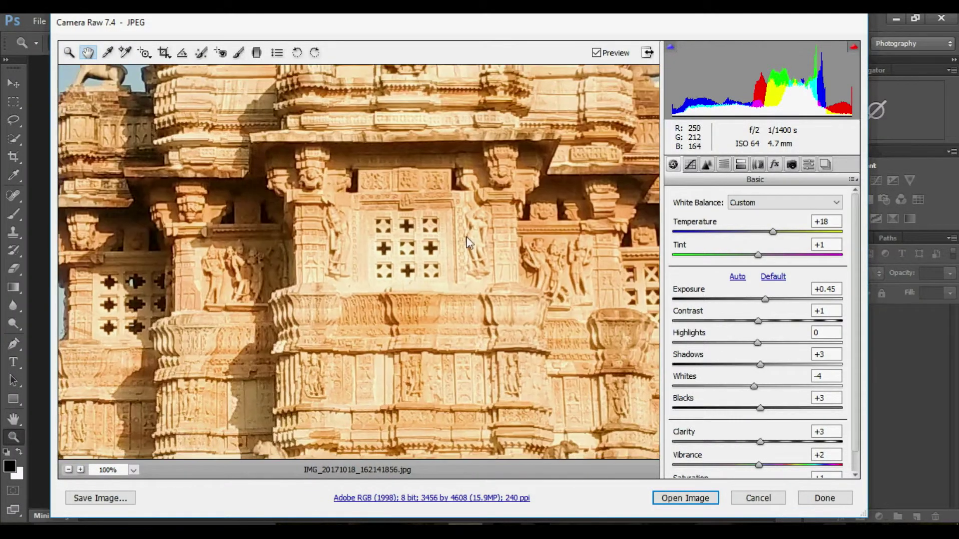
left_click_drag(464, 345, 451, 236)
mouse_move(447, 319)
left_mouse_down()
mouse_move(443, 274)
mouse_move(490, 174)
left_mouse_up()
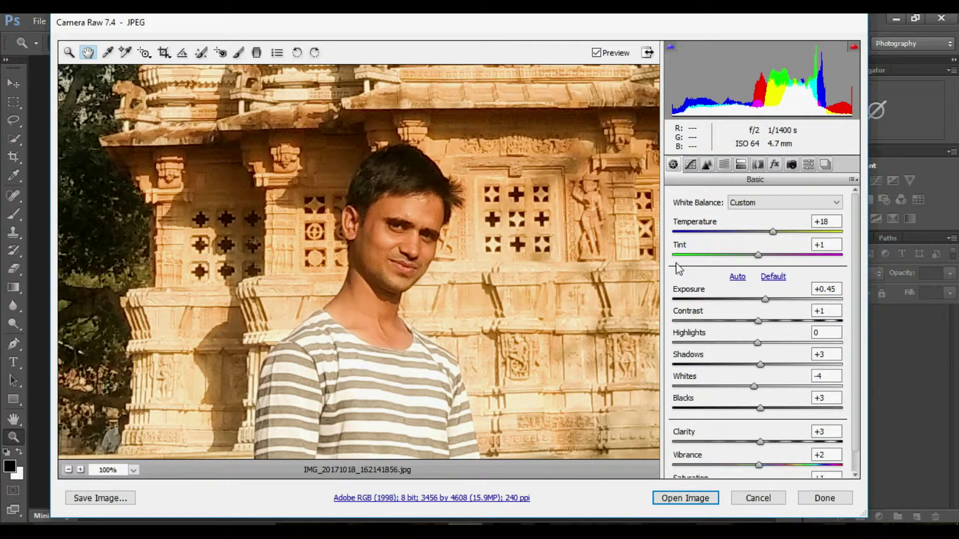
In the Detail tab, set Luminance 27, Luminance Detail 13 and Luminance Contrast 7.
left_click(706, 166)
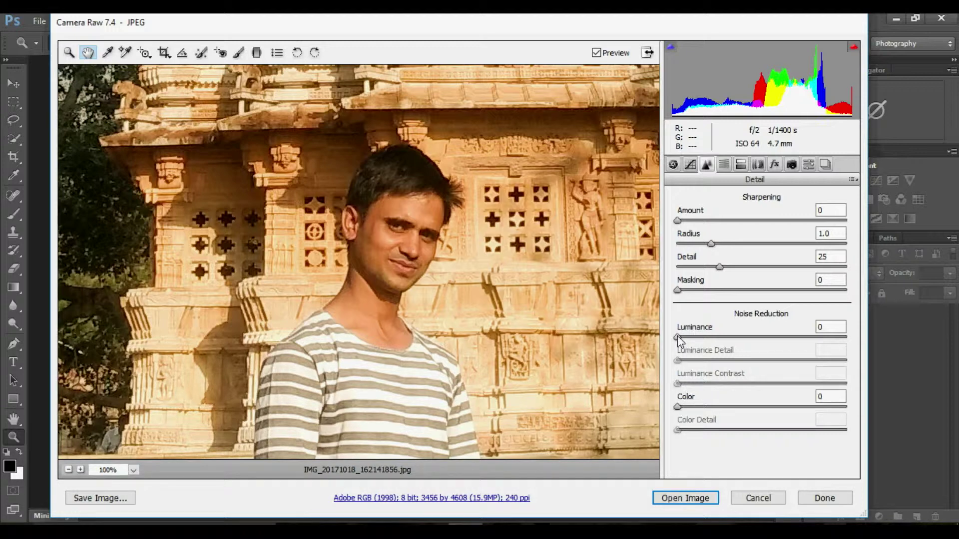
left_click_drag(677, 336, 697, 336)
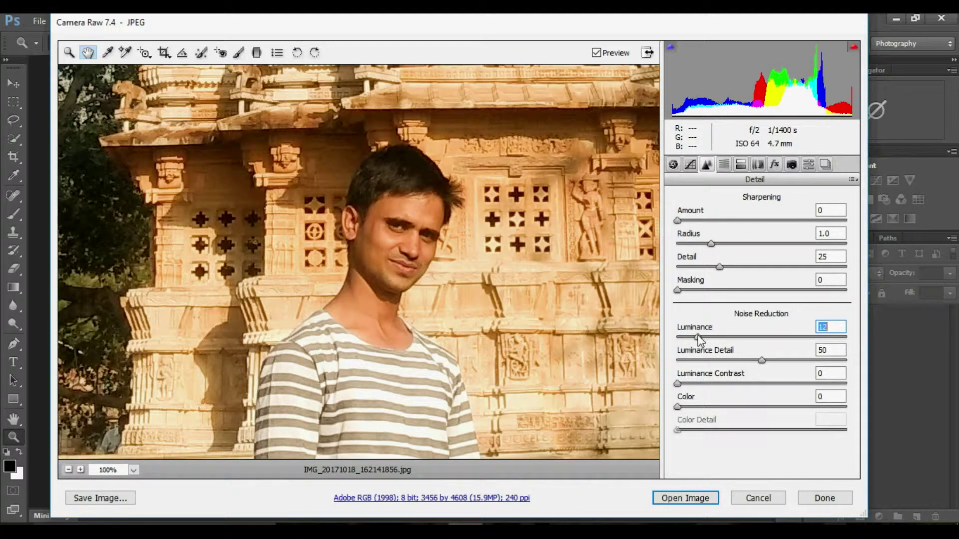
left_click(722, 337)
left_click(706, 359)
key("Down")
key("Down")
key("Down")
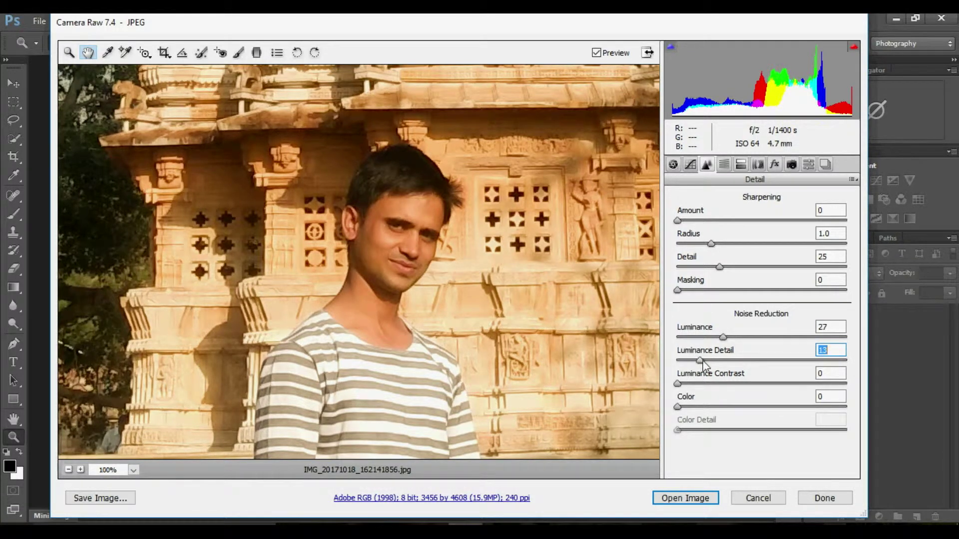
left_click(689, 383)
left_click(408, 265)
Set Color noise 17 and Color Detail 10, check the stone, then open the image.
left_click_drag(700, 407, 705, 407)
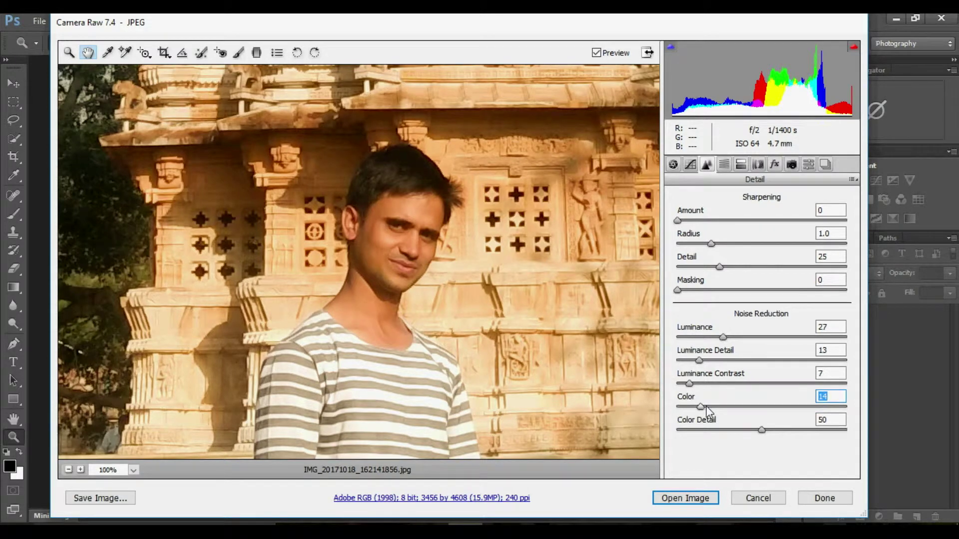
left_click(695, 430)
left_click(361, 253)
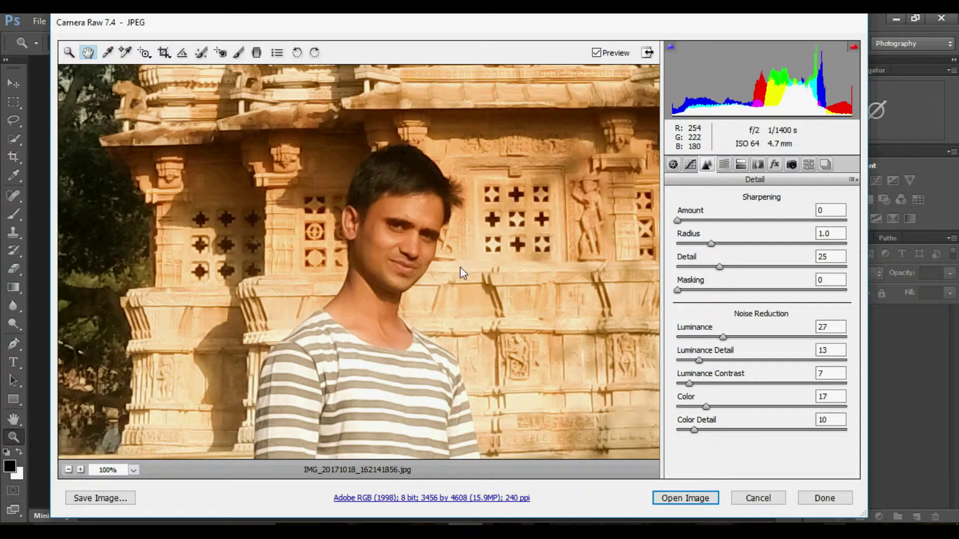
left_click_drag(405, 208, 410, 211)
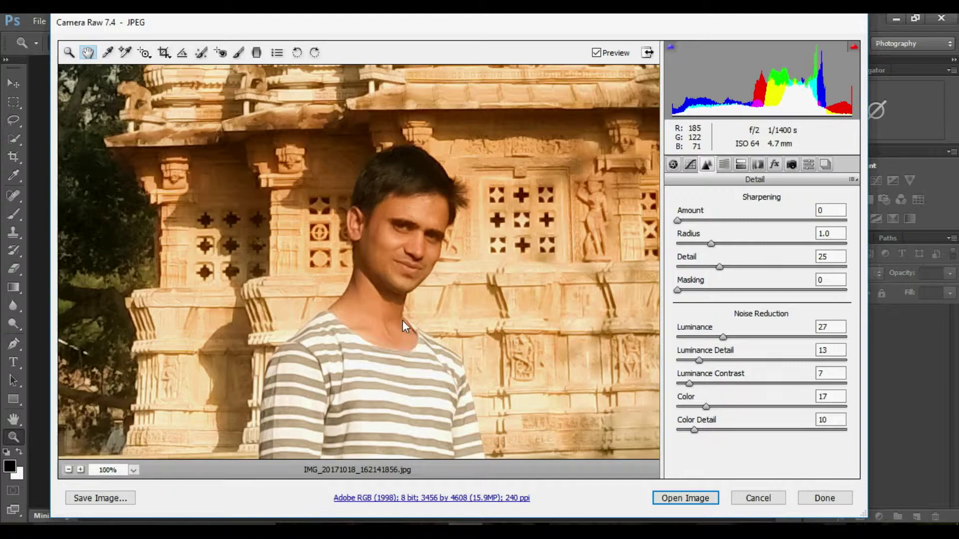
left_click_drag(403, 320, 389, 274)
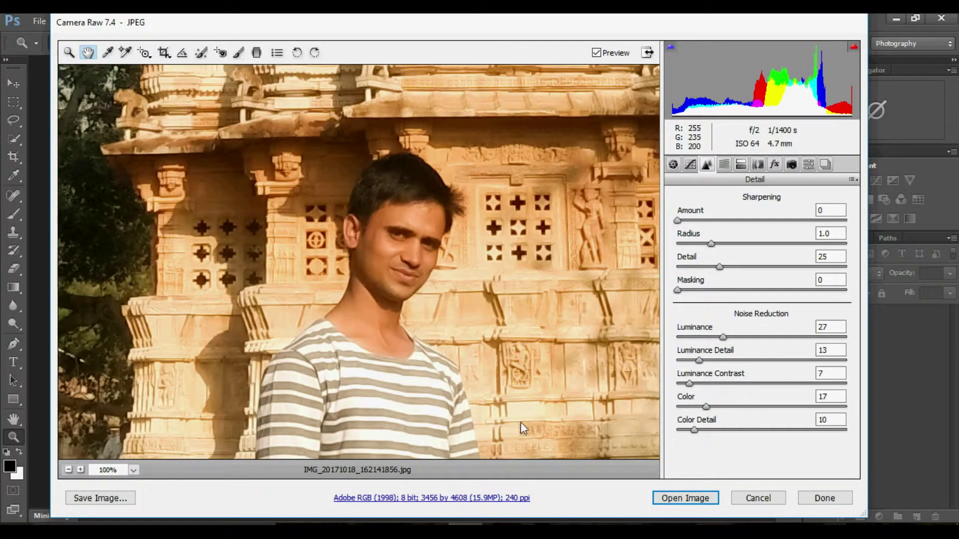
left_click(687, 499)
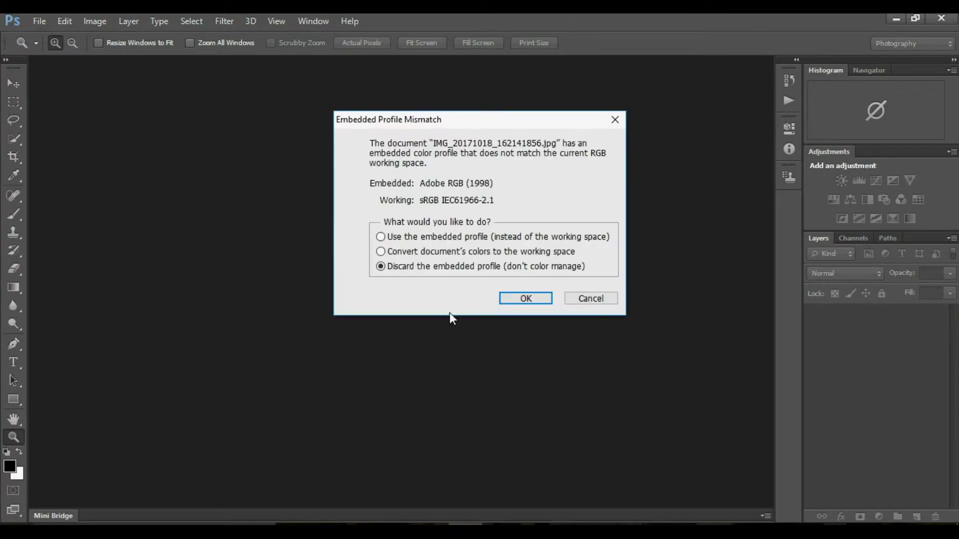
Keep the embedded Adobe RGB (1998) profile when opening the photo.
left_click(381, 237)
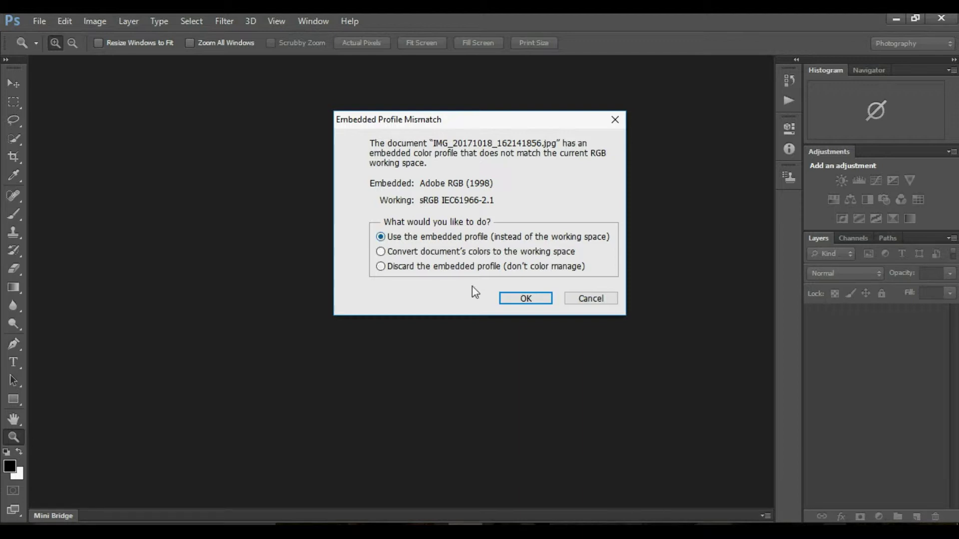
left_click(524, 298)
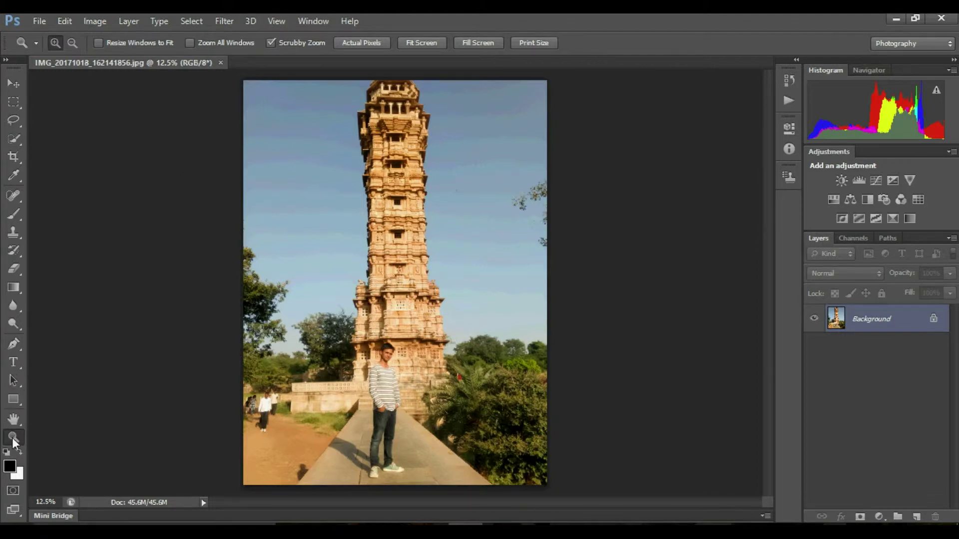
Zoom to 66.7% around the man and carved tower, then show the Filter menu.
left_click(445, 345)
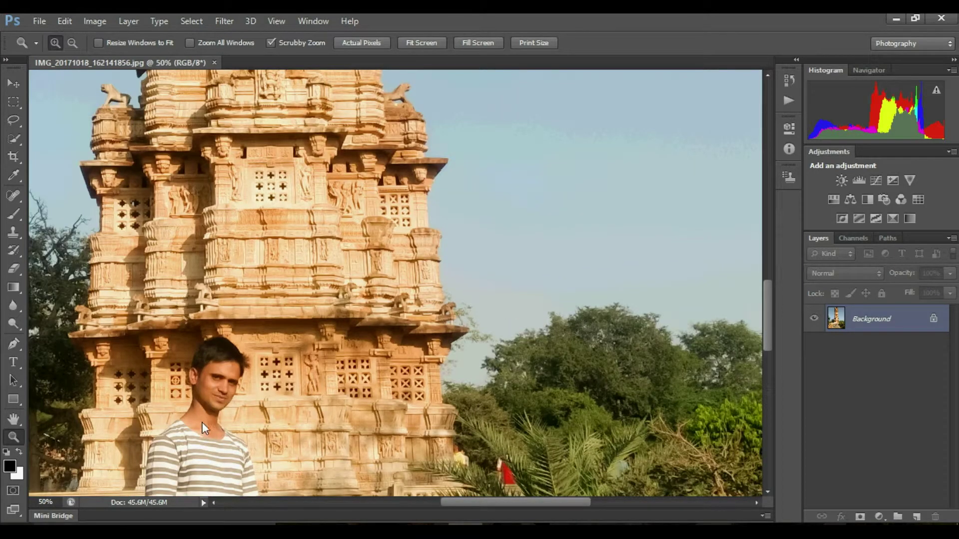
left_click(202, 421)
mouse_move(498, 501)
left_mouse_down()
mouse_move(406, 499)
mouse_move(446, 503)
left_mouse_up()
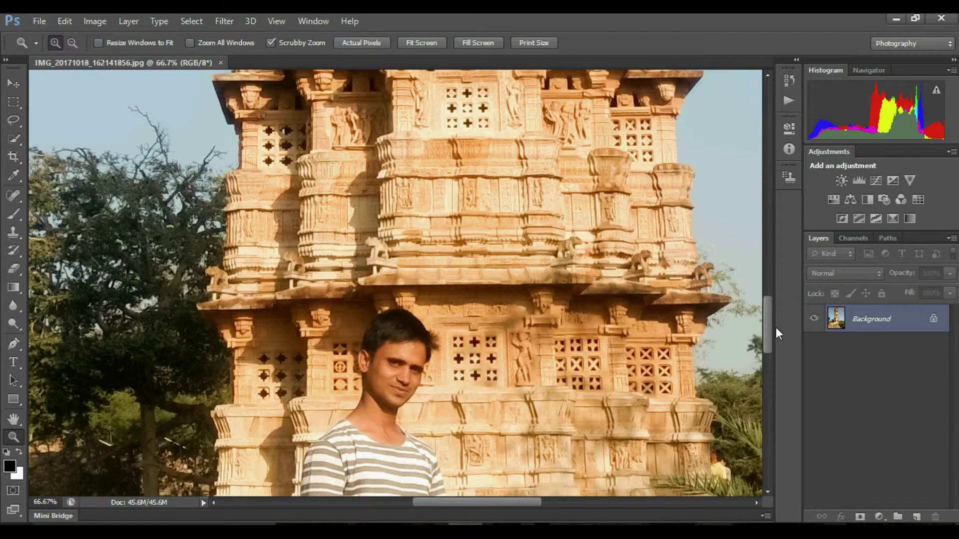
left_click_drag(769, 330, 770, 349)
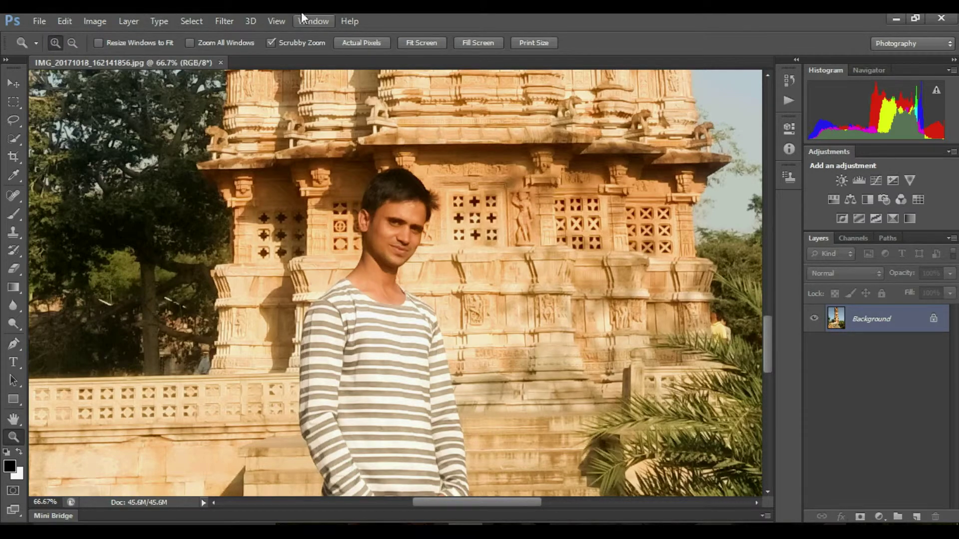
left_click(223, 22)
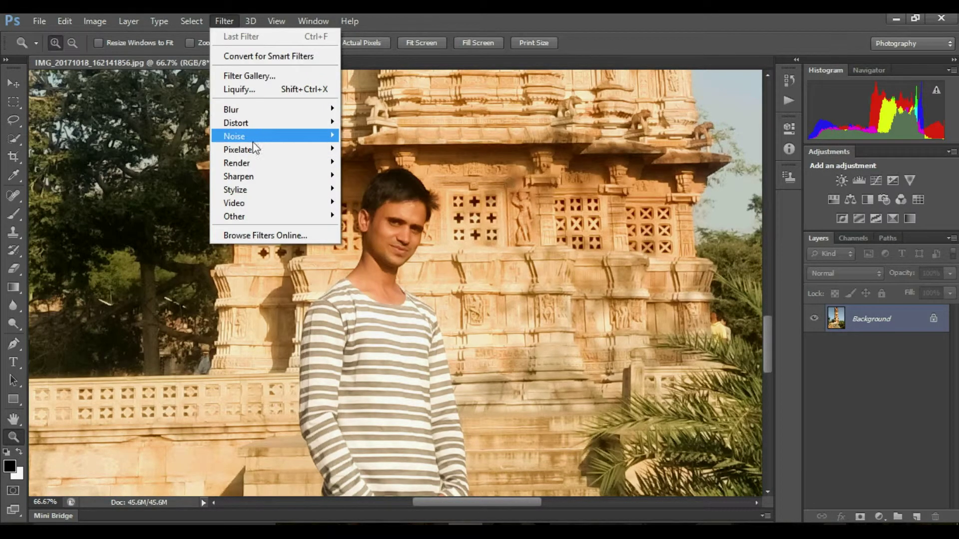
mouse_move(234, 136)
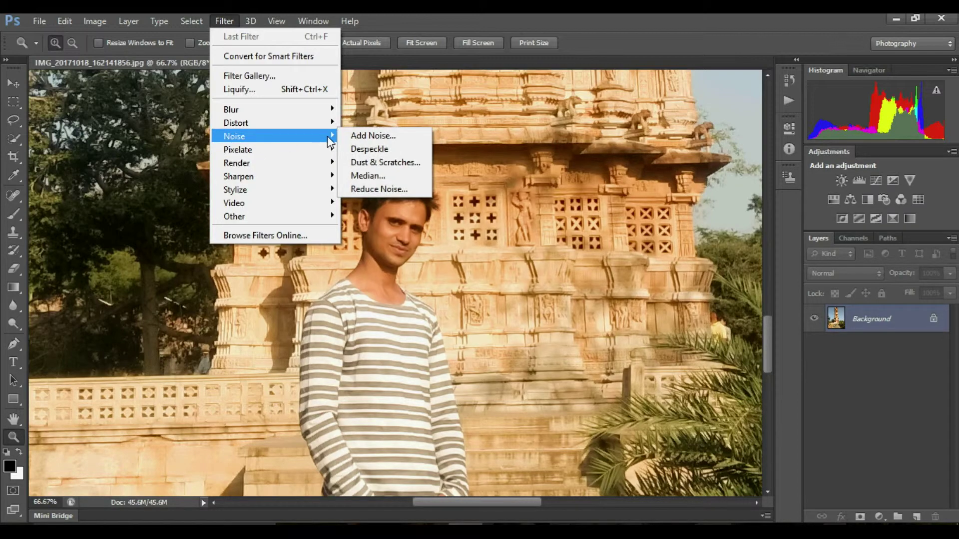
Choose Noise > Reduce Noise from the Filter menu.
left_click(372, 190)
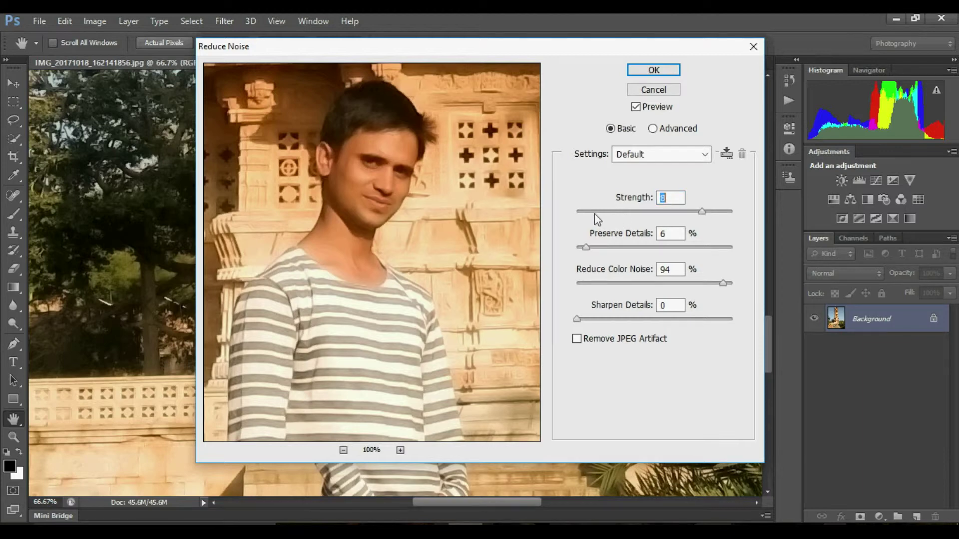
Apply Reduce Noise with Strength 9, Preserve Details 9%, Color Noise 89% and slight sharpening.
left_click(701, 214)
mouse_move(701, 211)
left_mouse_down()
mouse_move(727, 209)
mouse_move(713, 211)
left_mouse_up()
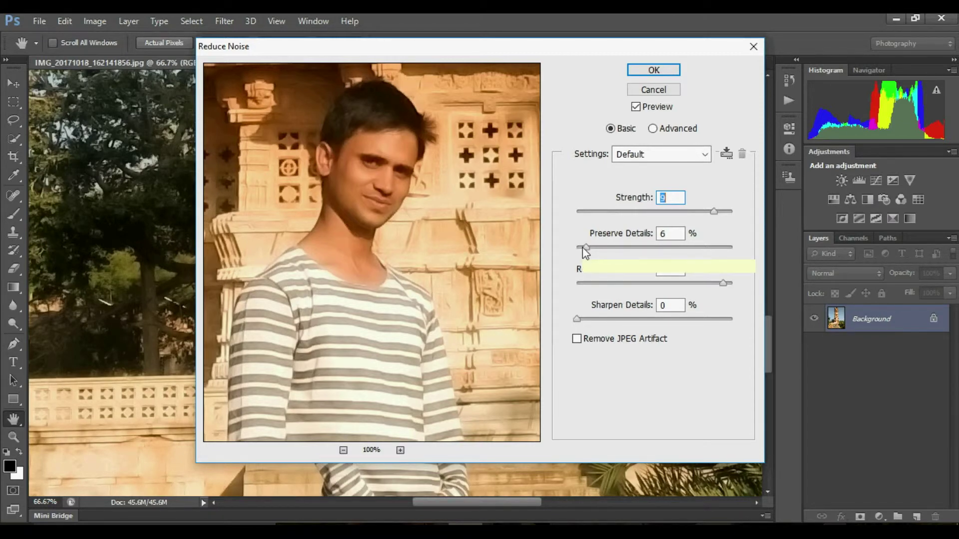
left_click_drag(586, 246, 590, 248)
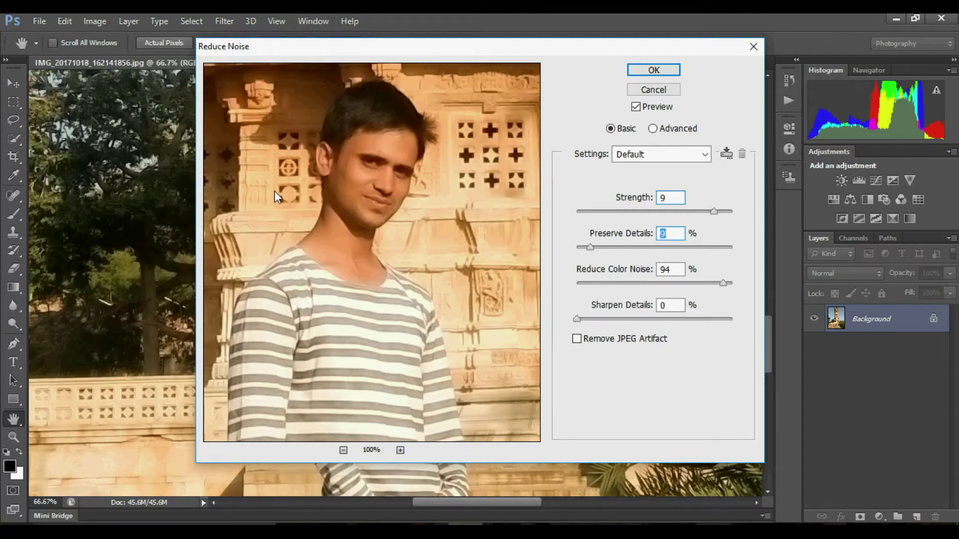
mouse_move(332, 247)
left_mouse_down()
mouse_move(511, 343)
mouse_move(370, 250)
mouse_move(343, 250)
mouse_move(304, 270)
mouse_move(316, 322)
left_mouse_up()
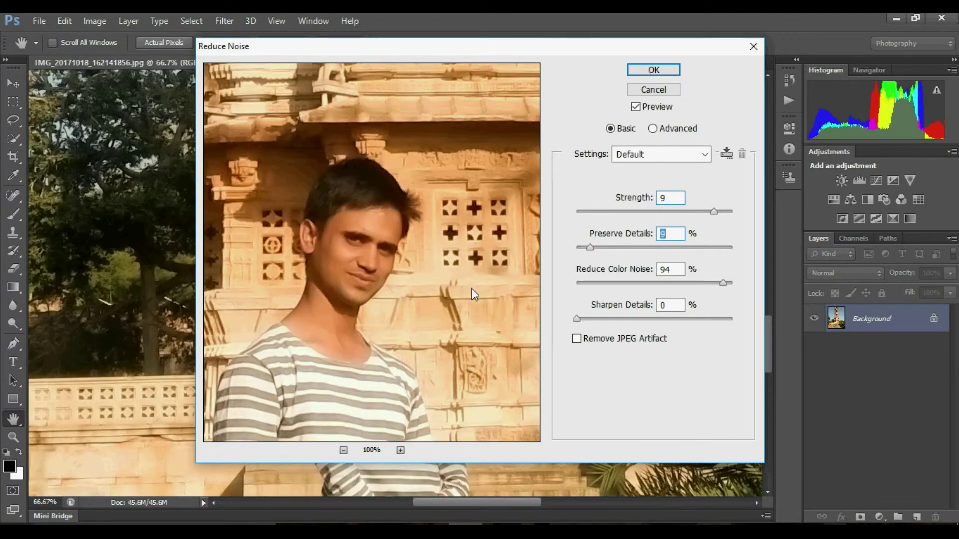
left_click(715, 284)
mouse_move(587, 319)
left_mouse_down()
mouse_move(636, 319)
mouse_move(590, 322)
left_mouse_up()
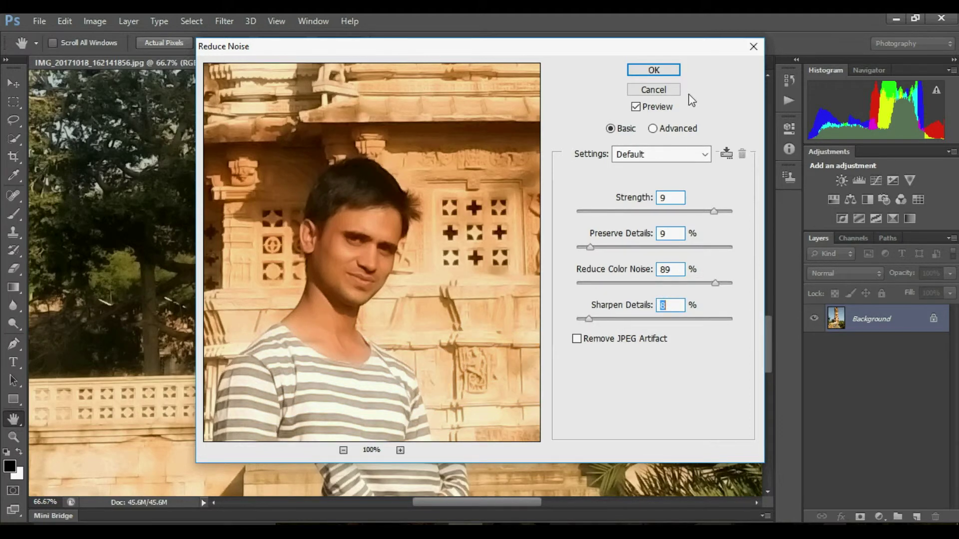
left_click(652, 71)
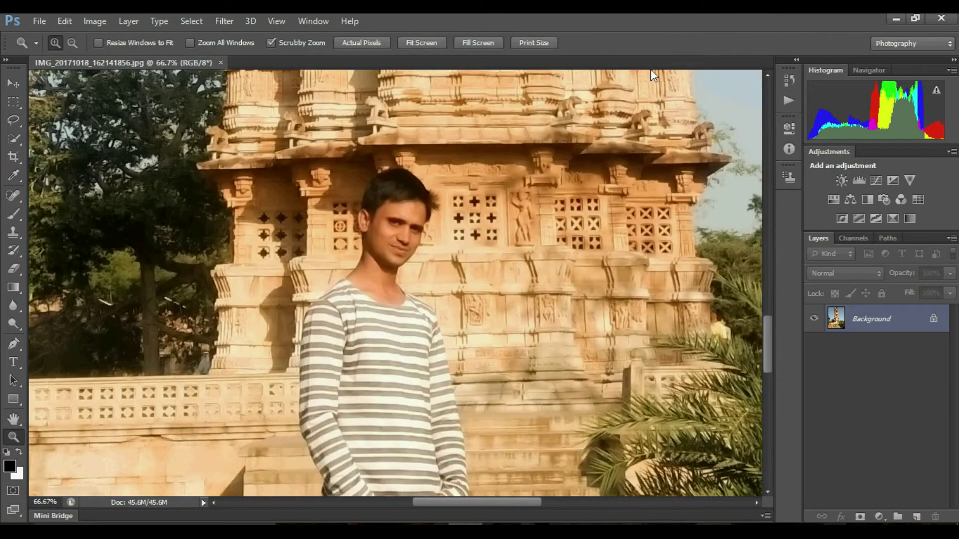